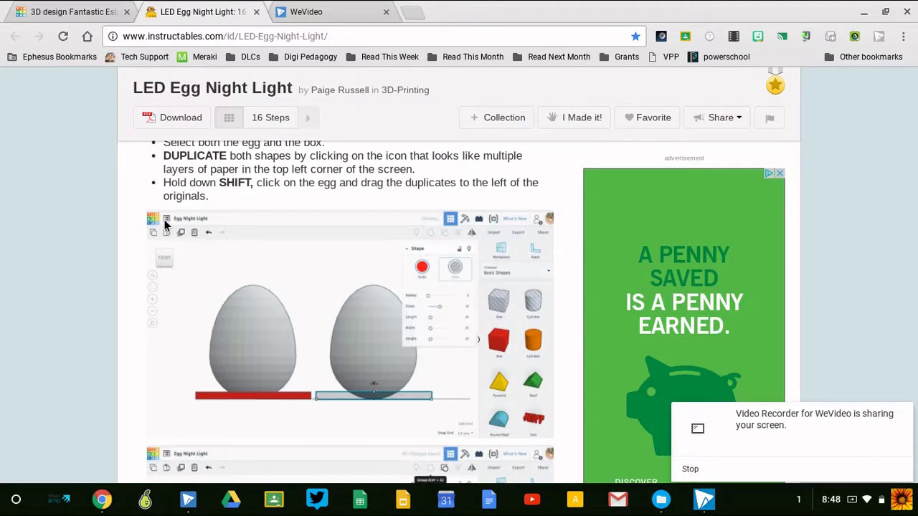
Read the Instructables instructions on duplicating the egg and box in the front view and moving the duplicates aside
{"action": "scroll", "coordinate": [165, 225], "scroll_direction": "down", "scroll_amount": 1}
{"action": "scroll", "coordinate": [165, 224], "scroll_direction": "up", "scroll_amount": 3}
{"action": "scroll", "coordinate": [165, 225], "scroll_direction": "down", "scroll_amount": 1}
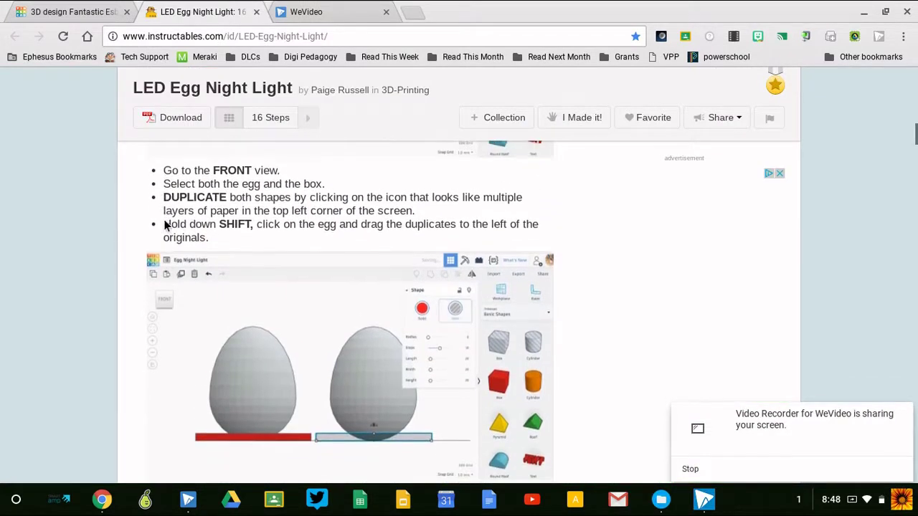
{"action": "scroll", "coordinate": [165, 225], "scroll_direction": "down", "scroll_amount": 1}
{"action": "scroll", "coordinate": [165, 224], "scroll_direction": "down", "scroll_amount": 1}
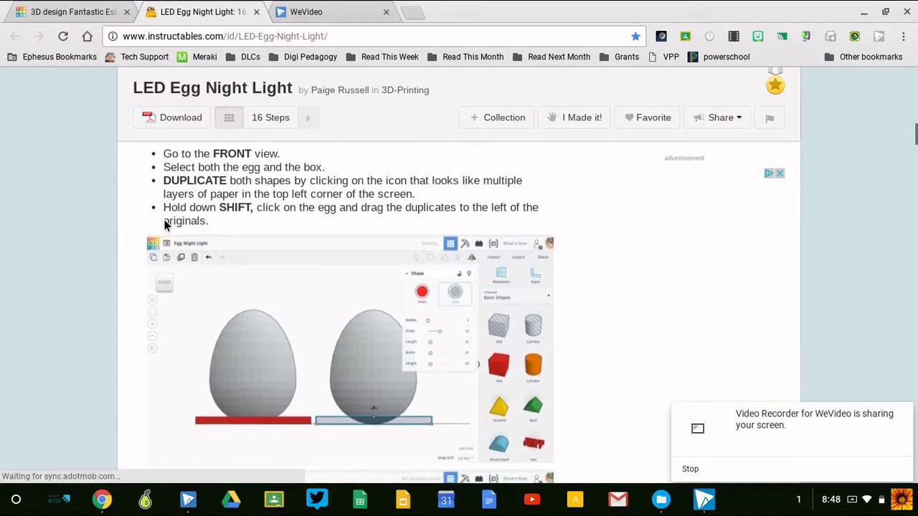
{"action": "scroll", "coordinate": [165, 225], "scroll_direction": "down", "scroll_amount": 3}
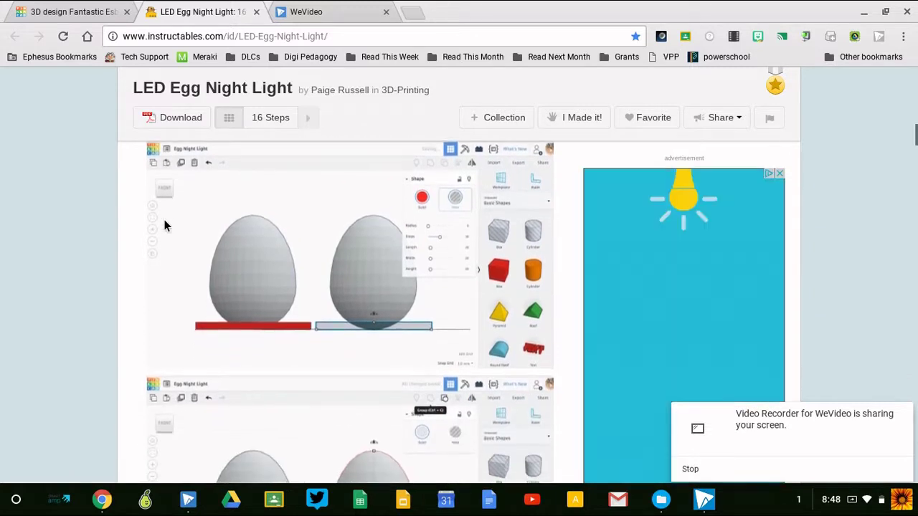
{"action": "scroll", "coordinate": [165, 225], "scroll_direction": "up", "scroll_amount": 3}
{"action": "scroll", "coordinate": [165, 224], "scroll_direction": "down", "scroll_amount": 1}
{"action": "scroll", "coordinate": [165, 224], "scroll_direction": "up", "scroll_amount": 1}
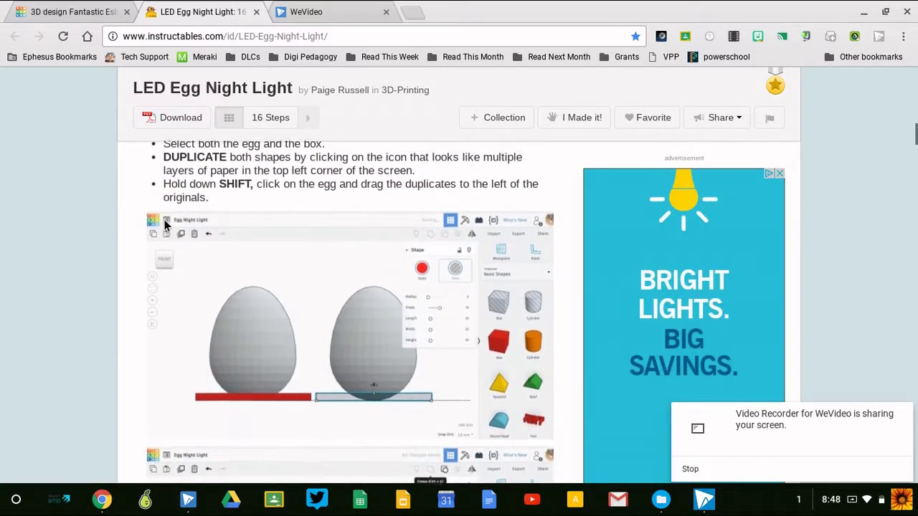
{"action": "scroll", "coordinate": [165, 225], "scroll_direction": "down", "scroll_amount": 1}
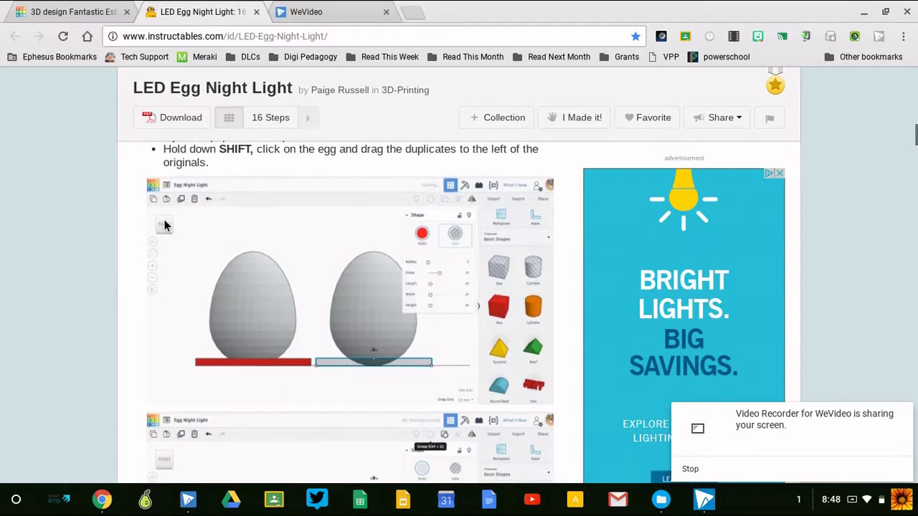
Switch to the Tinkercad egg design and move one red box away from the egg, with offsets of about -87 and -30
{"action": "left_click", "coordinate": [74, 13]}
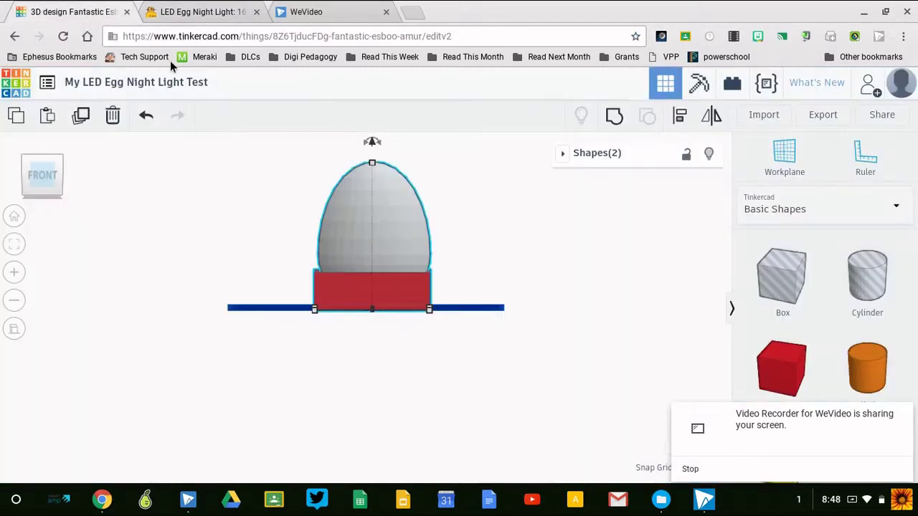
{"action": "left_click", "coordinate": [342, 254], "text": "shift"}
{"action": "right_click_drag", "start_coordinate": [342, 255], "coordinate": [262, 279]}
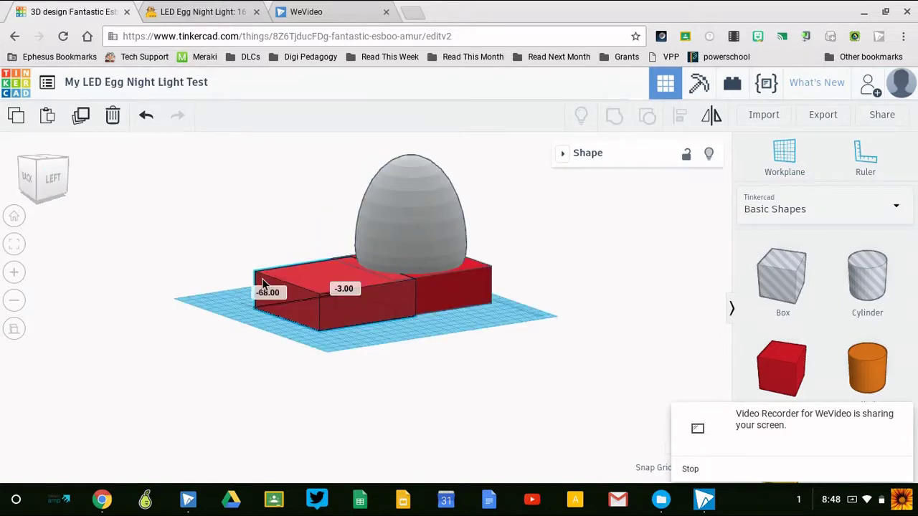
{"action": "mouse_move", "coordinate": [262, 278]}
{"action": "left_mouse_down"}
{"action": "mouse_move", "coordinate": [291, 336]}
{"action": "mouse_move", "coordinate": [260, 288]}
{"action": "left_mouse_up"}
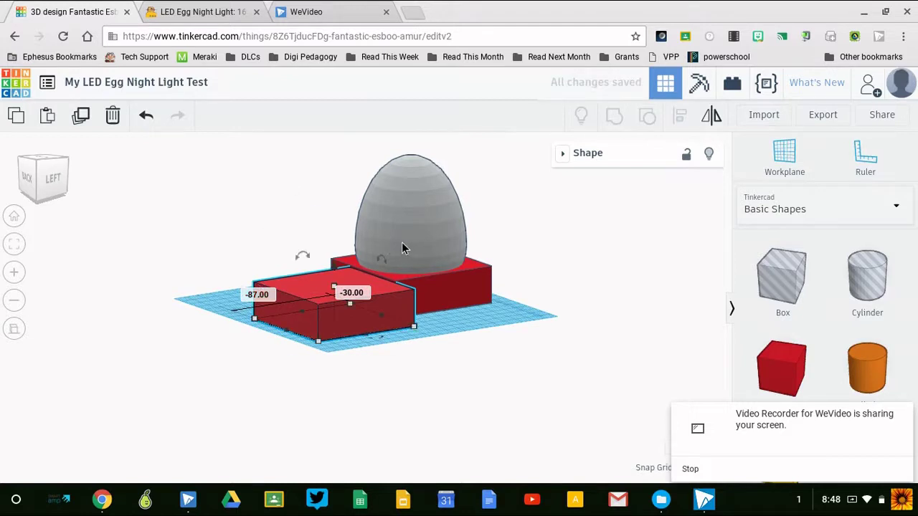
Undo the trial move of the egg, then duplicate the egg and pull the copy away from the original
{"action": "mouse_move", "coordinate": [402, 237]}
{"action": "left_mouse_down"}
{"action": "mouse_move", "coordinate": [344, 294]}
{"action": "mouse_move", "coordinate": [367, 263]}
{"action": "mouse_move", "coordinate": [413, 252]}
{"action": "mouse_move", "coordinate": [375, 243]}
{"action": "mouse_move", "coordinate": [400, 238]}
{"action": "left_mouse_up"}
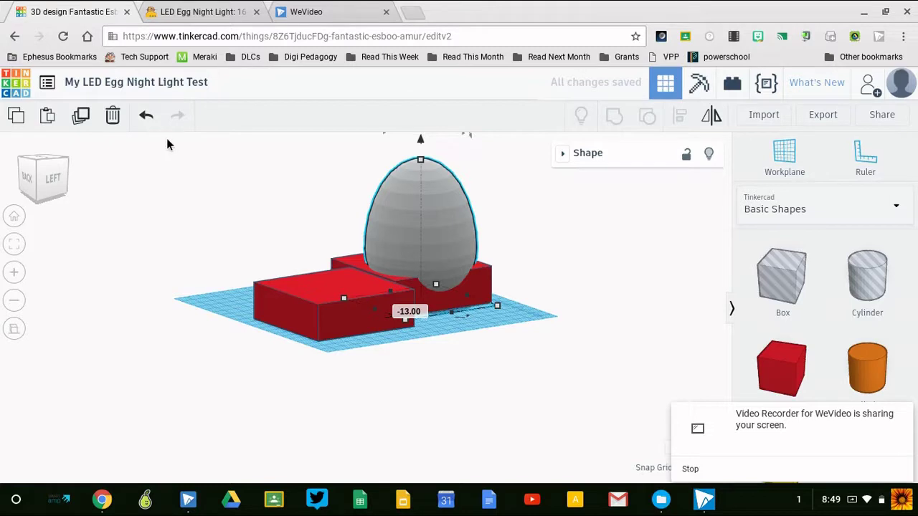
{"action": "left_click", "coordinate": [146, 115]}
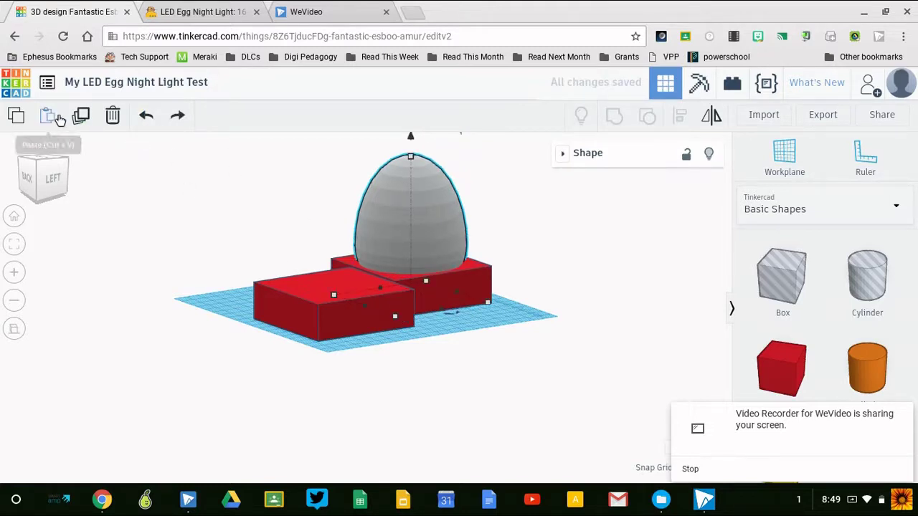
{"action": "left_click", "coordinate": [81, 117]}
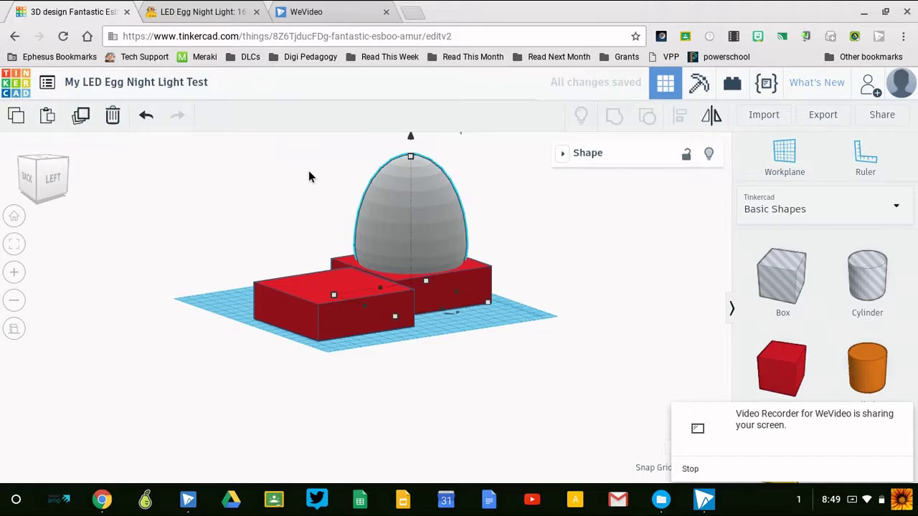
{"action": "left_click_drag", "start_coordinate": [396, 221], "coordinate": [319, 238]}
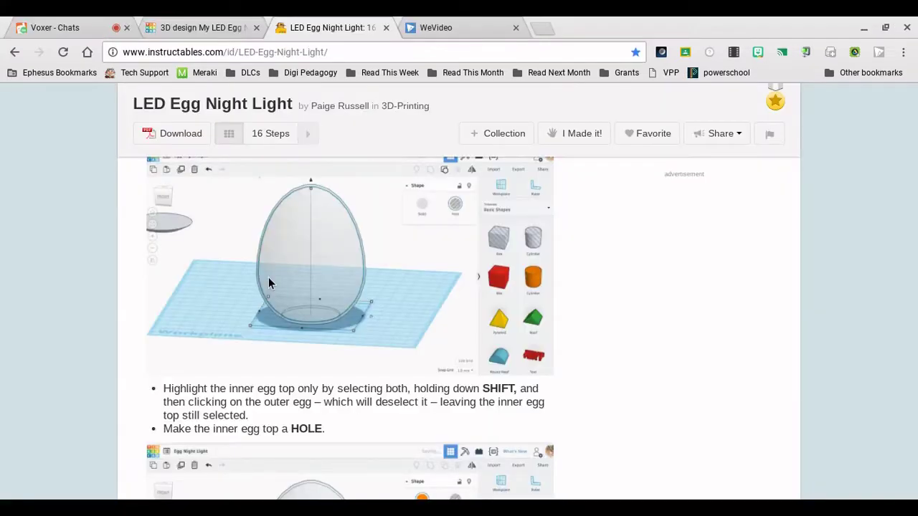
Read the Instructables steps on the inner egg hole and the cylinder, and examine the egg night light model in Tinkercad
{"action": "scroll", "coordinate": [268, 282], "scroll_direction": "down", "scroll_amount": 3}
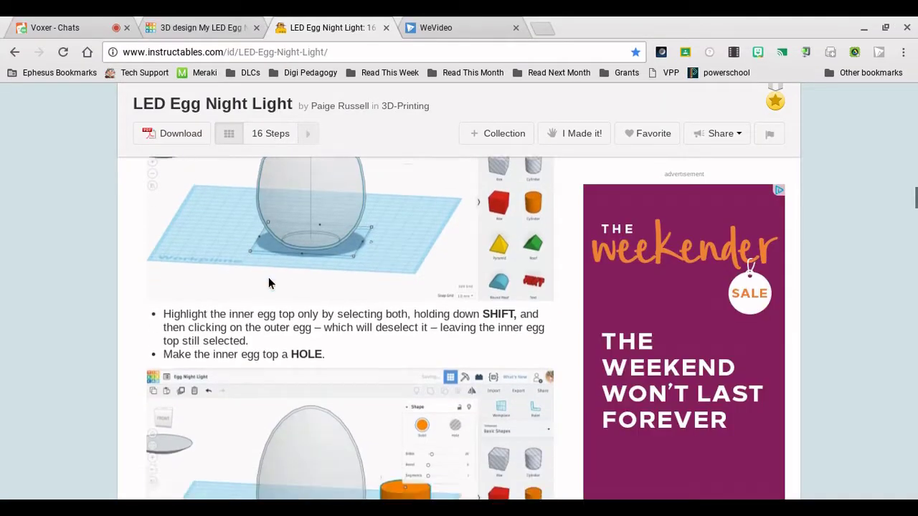
{"action": "scroll", "coordinate": [268, 282], "scroll_direction": "down", "scroll_amount": 4}
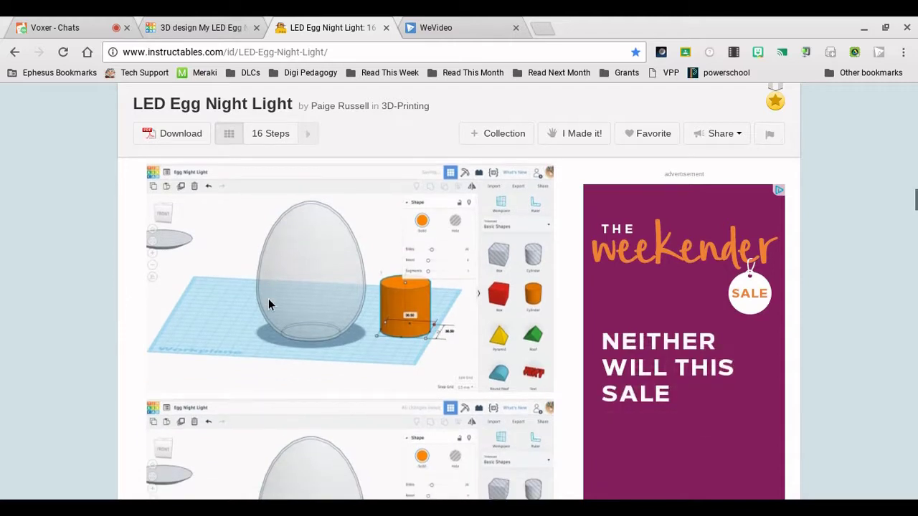
{"action": "scroll", "coordinate": [307, 312], "scroll_direction": "down", "scroll_amount": 6}
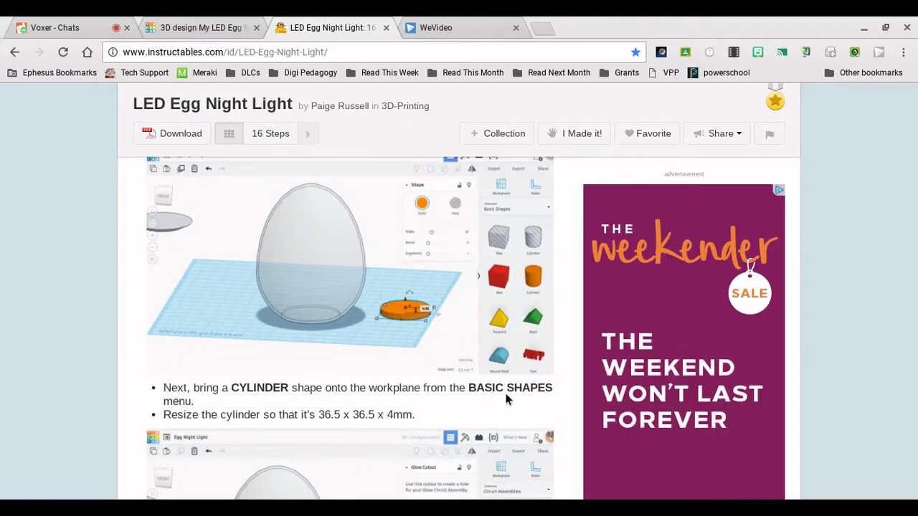
{"action": "left_click", "coordinate": [200, 29]}
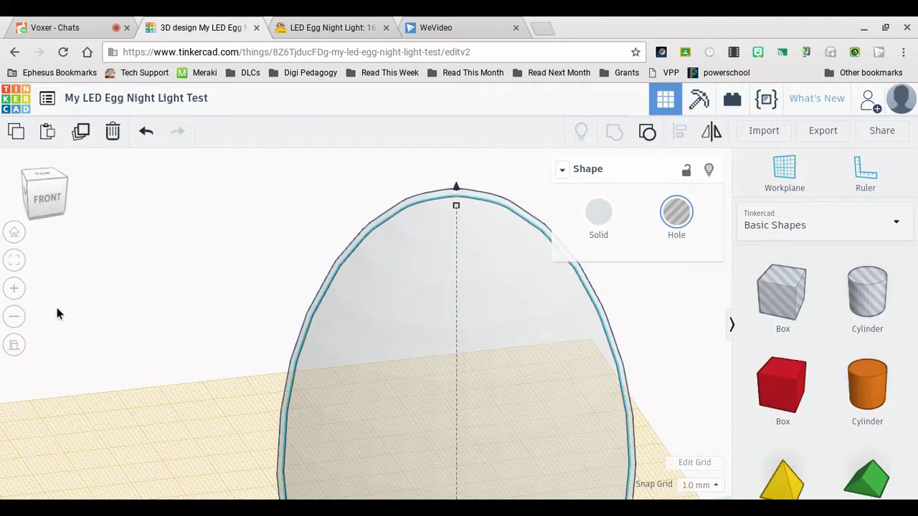
{"action": "left_click", "coordinate": [13, 318]}
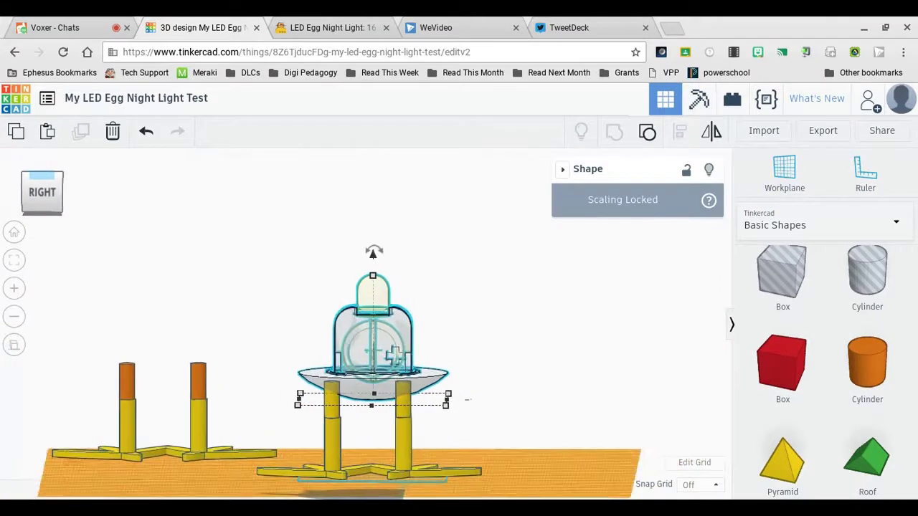
{"action": "left_click_drag", "start_coordinate": [44, 176], "coordinate": [265, 178]}
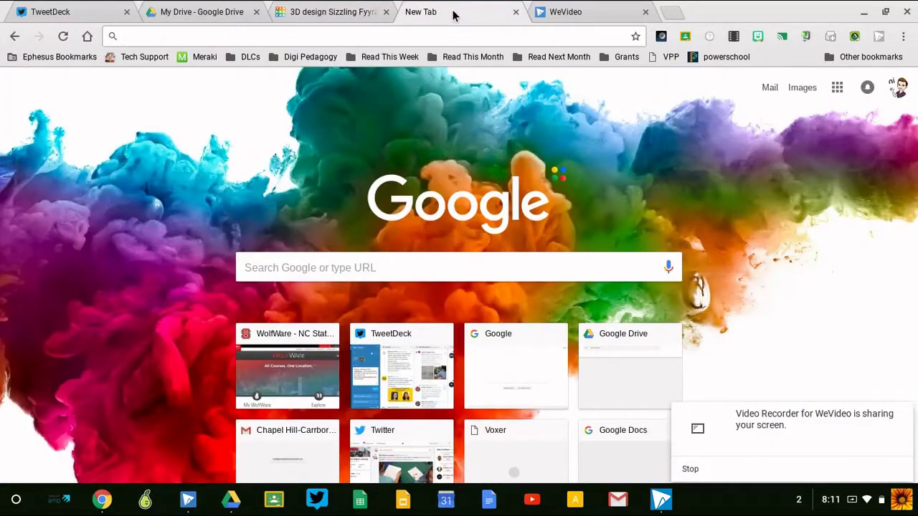
Switch to the Tinkercad design monument 1 and examine the domed rotunda from the front and back
{"action": "left_click", "coordinate": [347, 13]}
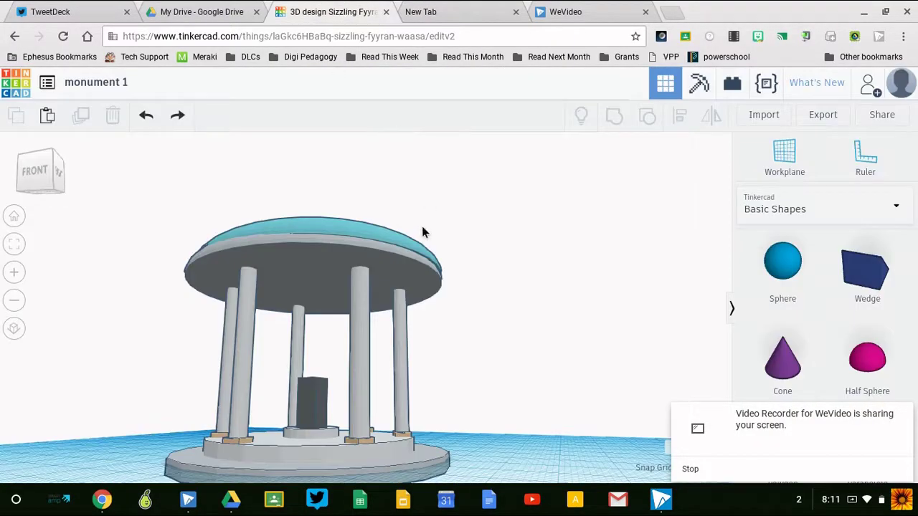
{"action": "scroll", "coordinate": [423, 227], "scroll_direction": "down", "scroll_amount": 4}
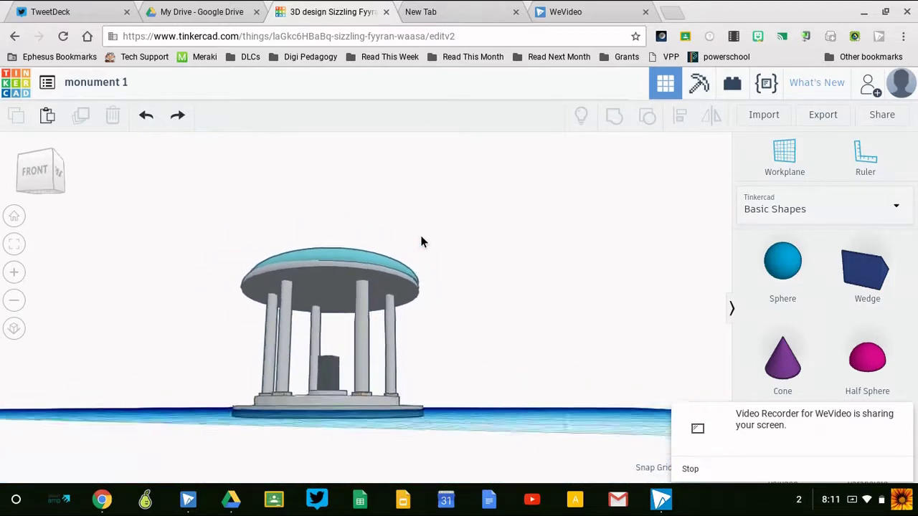
{"action": "scroll", "coordinate": [421, 241], "scroll_direction": "down", "scroll_amount": 2}
{"action": "middle_click_drag", "start_coordinate": [421, 241], "coordinate": [435, 312]}
{"action": "scroll", "coordinate": [366, 402], "scroll_direction": "up", "scroll_amount": 2}
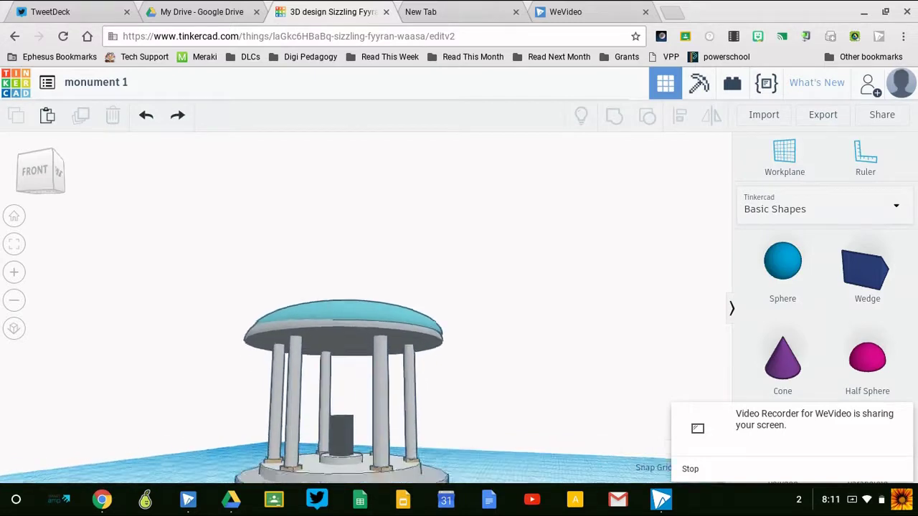
{"action": "middle_click_drag", "start_coordinate": [366, 401], "coordinate": [362, 388]}
{"action": "right_click_drag", "start_coordinate": [362, 388], "coordinate": [535, 326]}
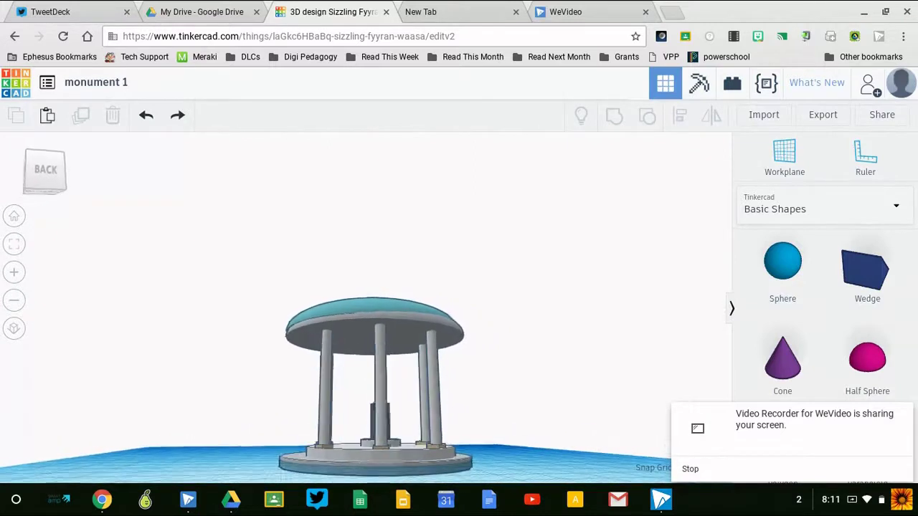
{"action": "scroll", "coordinate": [366, 309], "scroll_direction": "up", "scroll_amount": 3}
{"action": "scroll", "coordinate": [439, 314], "scroll_direction": "up", "scroll_amount": 1}
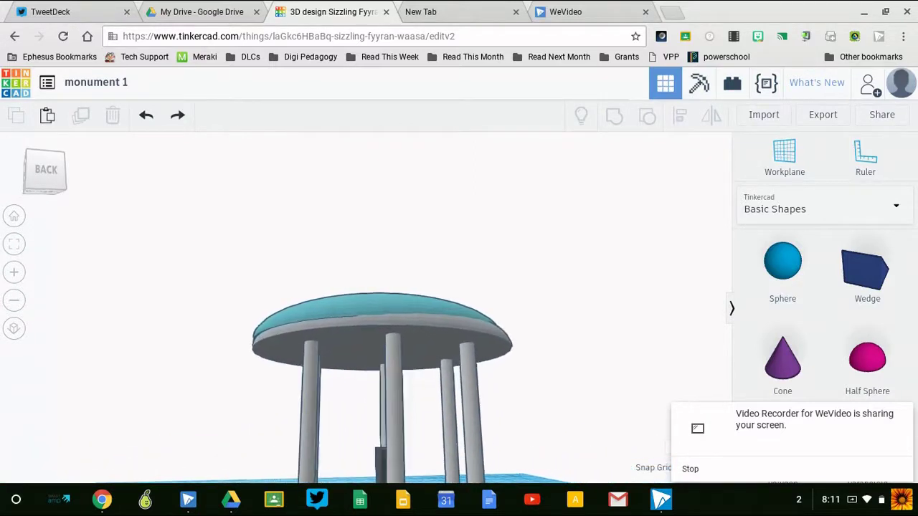
Select the teal dome together with the grey roof disc beneath it
{"action": "right_click_drag", "start_coordinate": [439, 314], "coordinate": [420, 354]}
{"action": "mouse_move", "coordinate": [391, 310]}
{"action": "left_mouse_down"}
{"action": "mouse_move", "coordinate": [502, 302]}
{"action": "mouse_move", "coordinate": [506, 289]}
{"action": "mouse_move", "coordinate": [401, 307]}
{"action": "left_mouse_up"}
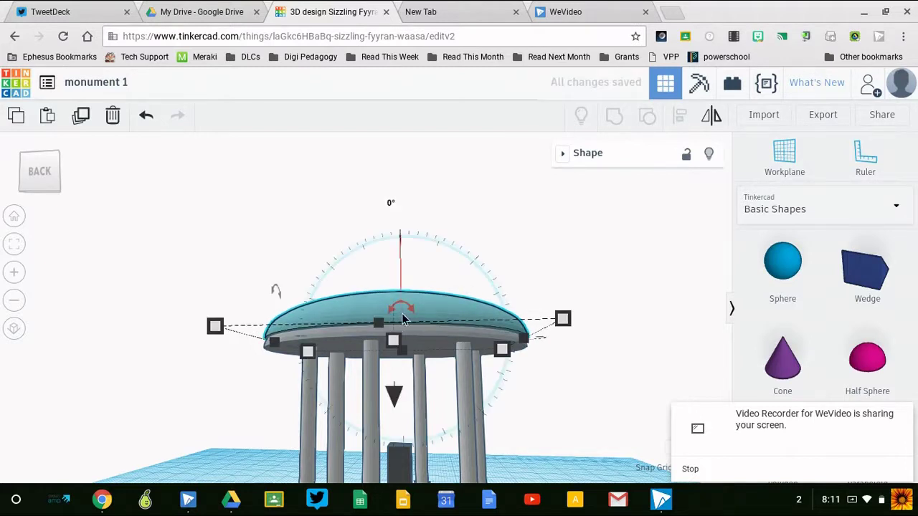
{"action": "left_click", "coordinate": [411, 334], "text": "shift"}
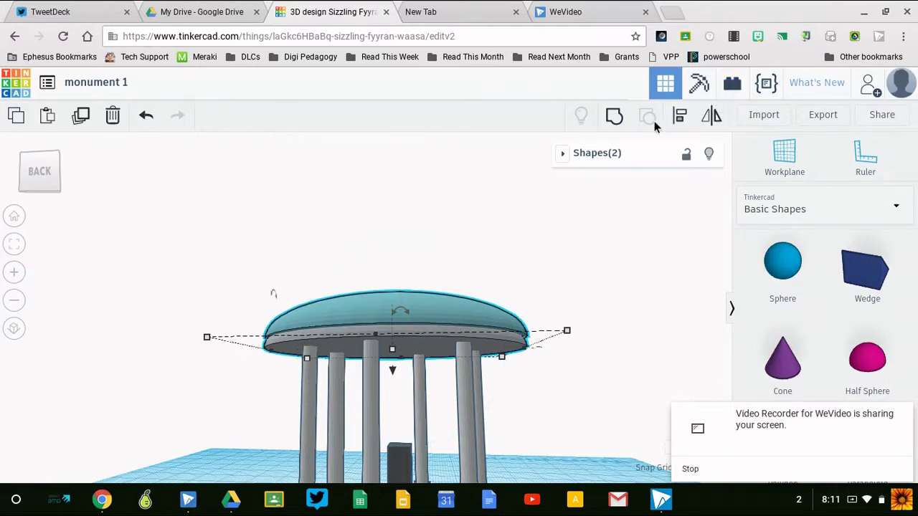
Try aligning the dome and roof disc vertically, first by their bottoms and again by their centres, undoing each attempt
{"action": "left_click", "coordinate": [681, 116]}
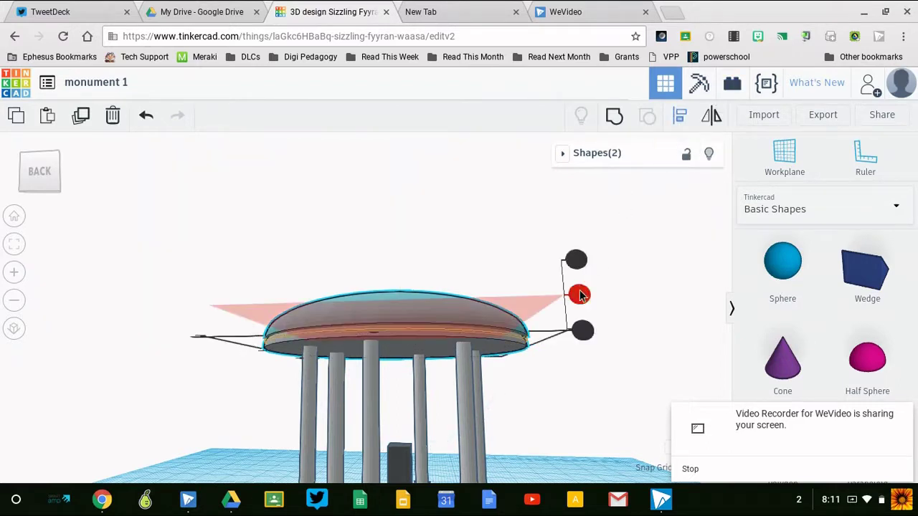
{"action": "left_click", "coordinate": [581, 329]}
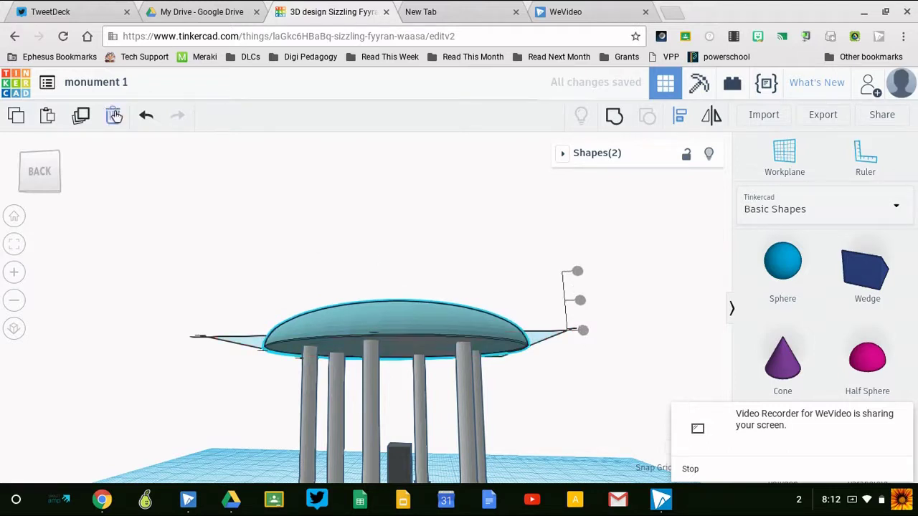
{"action": "left_click", "coordinate": [147, 120]}
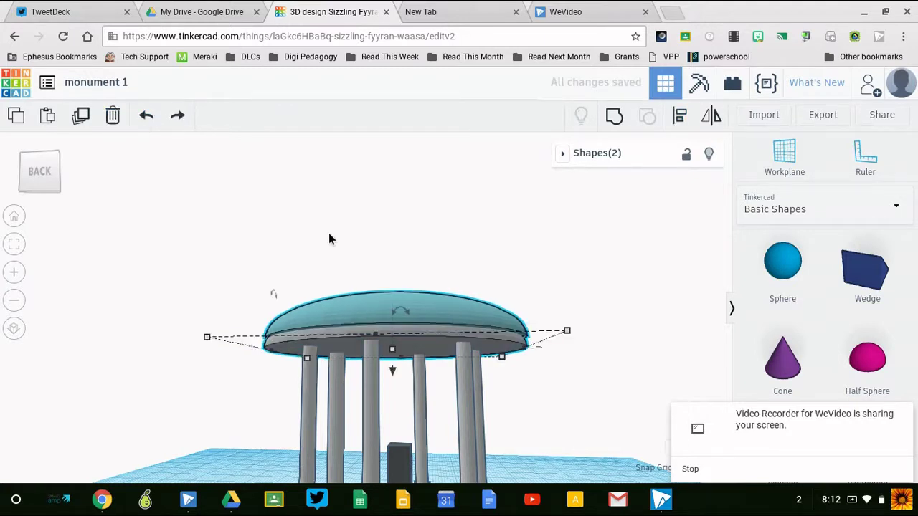
{"action": "left_click", "coordinate": [683, 115]}
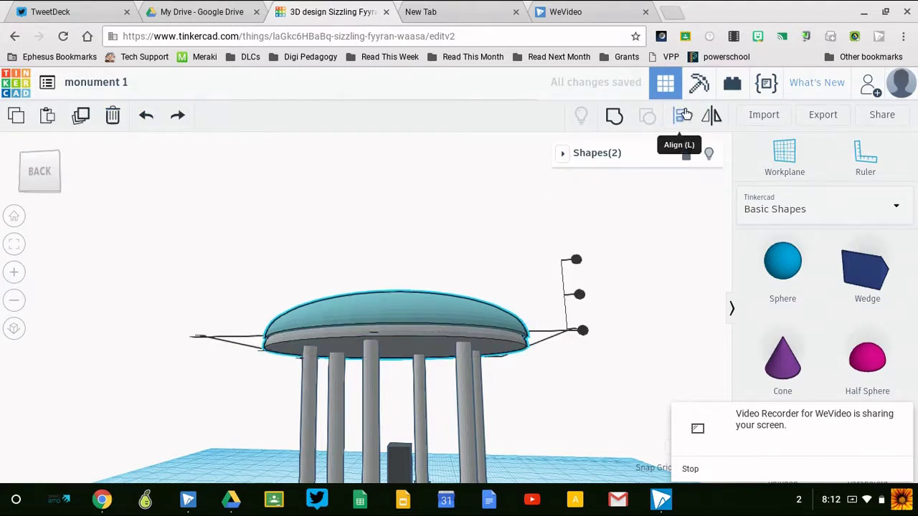
{"action": "left_click", "coordinate": [579, 296]}
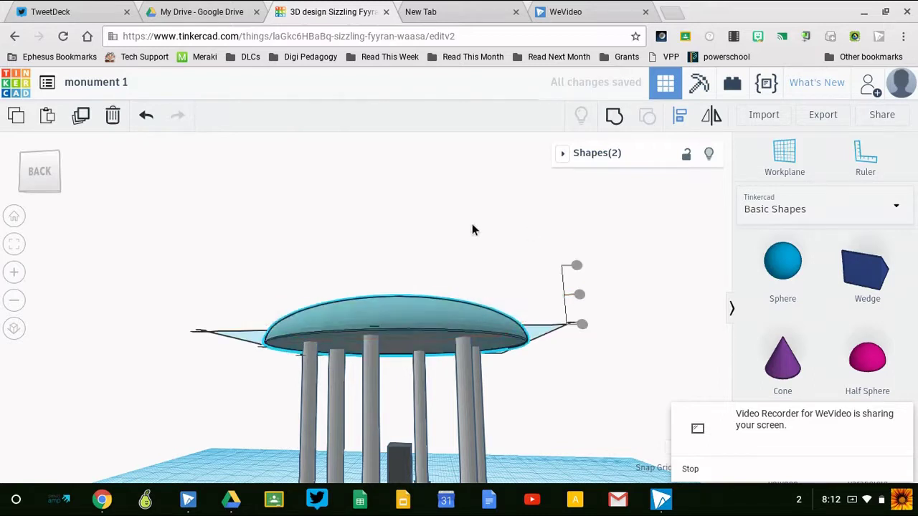
{"action": "left_click", "coordinate": [145, 117]}
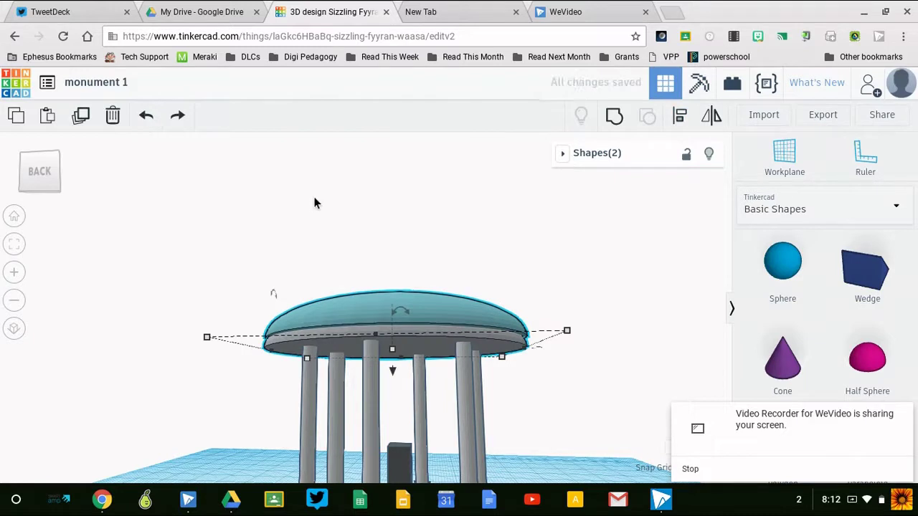
Align the dome and roof disc by their centres along both horizontal axes, then clear the selection and check the roof
{"action": "left_click", "coordinate": [679, 115]}
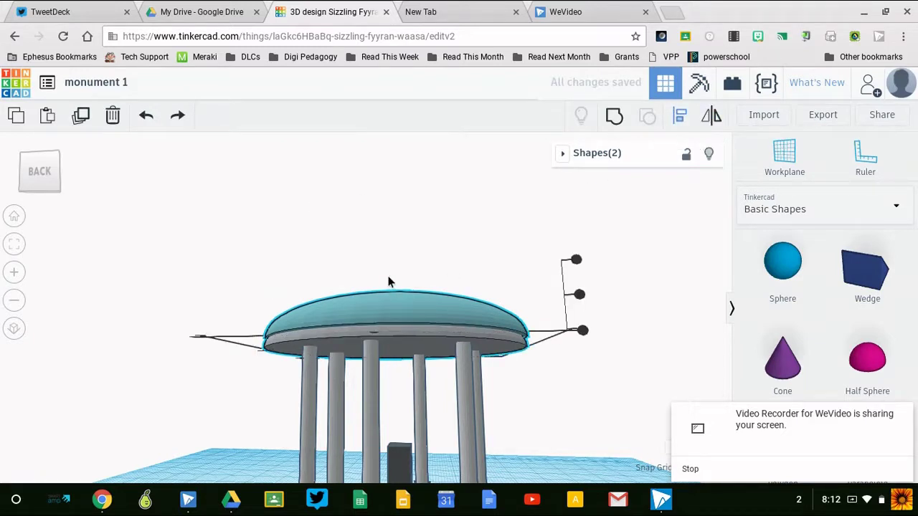
{"action": "right_click_drag", "start_coordinate": [388, 282], "coordinate": [388, 359]}
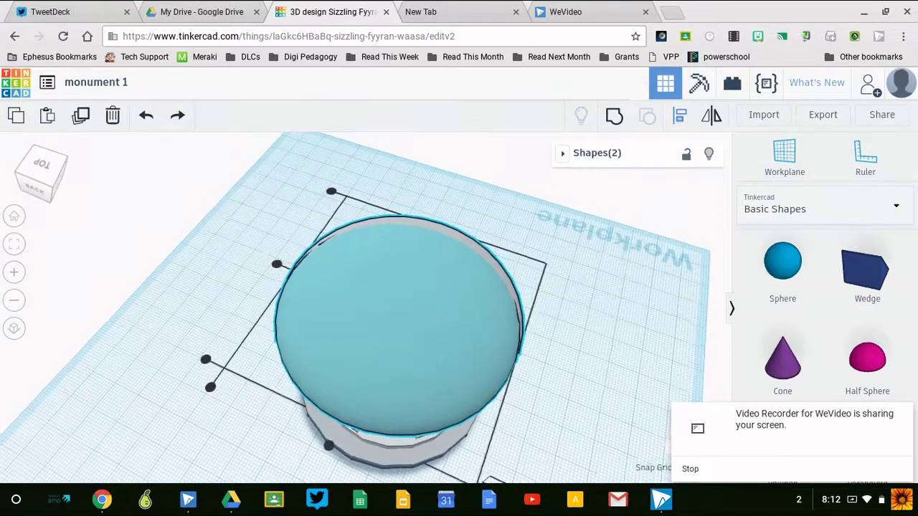
{"action": "left_click", "coordinate": [328, 445]}
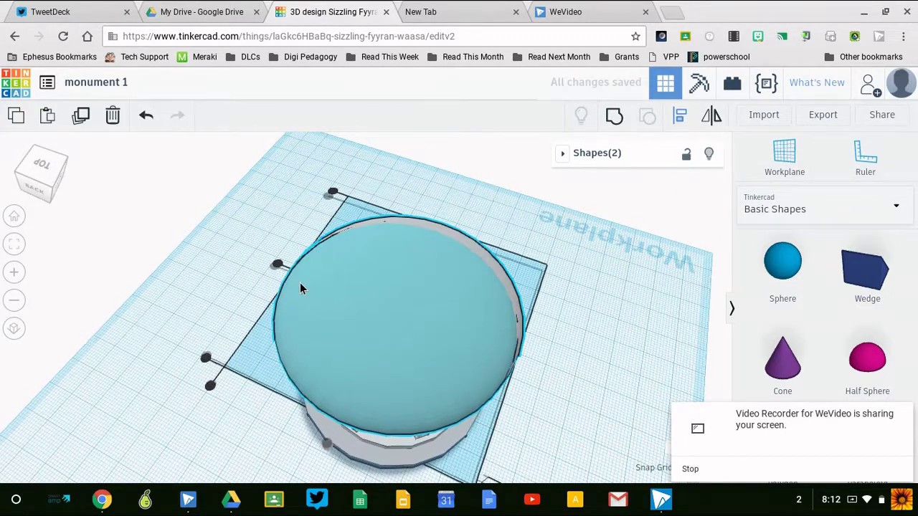
{"action": "left_click", "coordinate": [277, 265]}
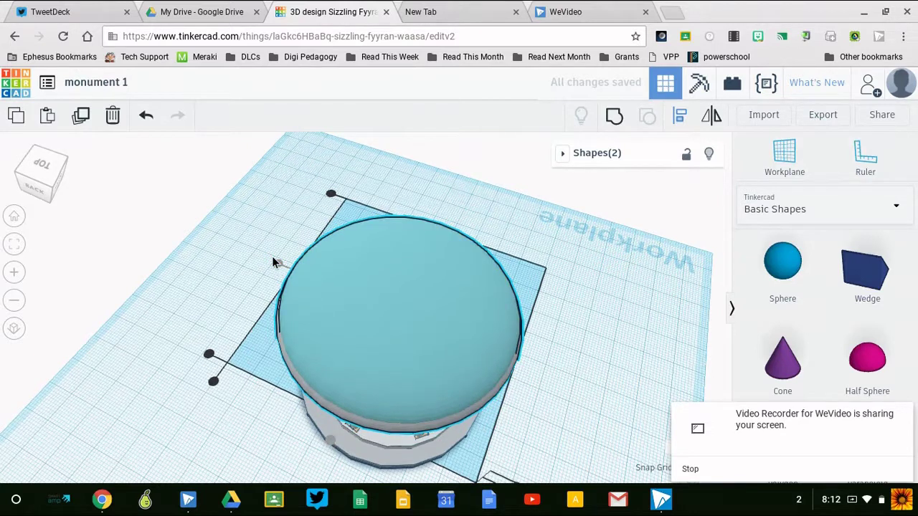
{"action": "left_click", "coordinate": [187, 268]}
{"action": "right_click_drag", "start_coordinate": [187, 269], "coordinate": [187, 224]}
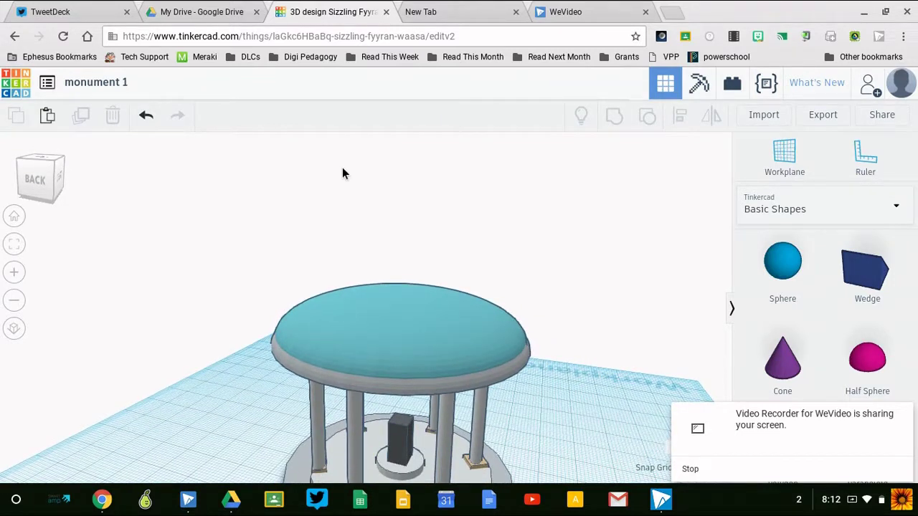
{"action": "right_click_drag", "start_coordinate": [342, 167], "coordinate": [340, 123]}
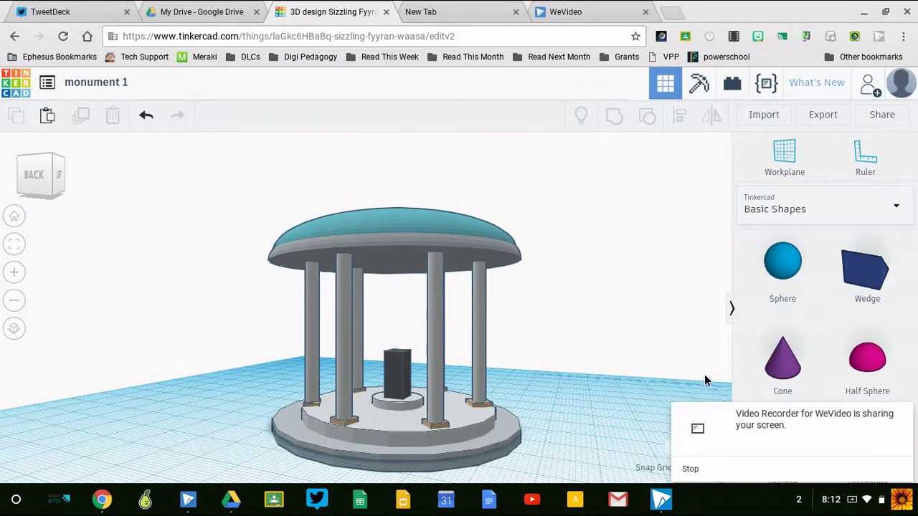
{"action": "left_click", "coordinate": [690, 469]}
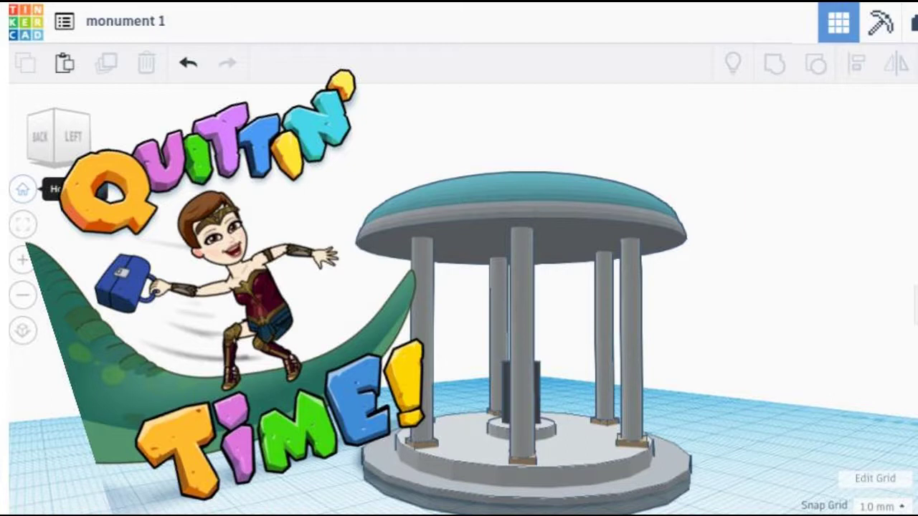